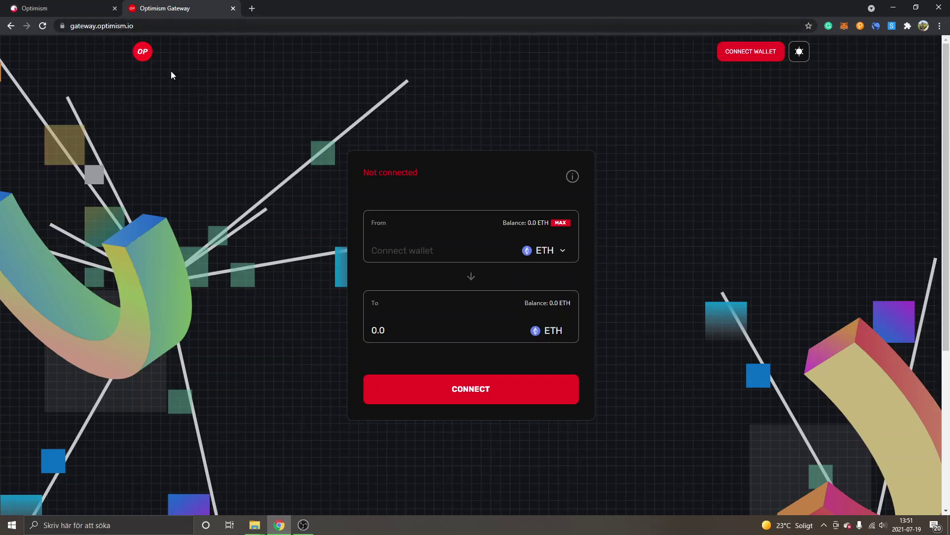
# Connect MetaMask to the gateway and dismiss the extension popup
pyautogui.click(742, 59)
pyautogui.click(483, 265)
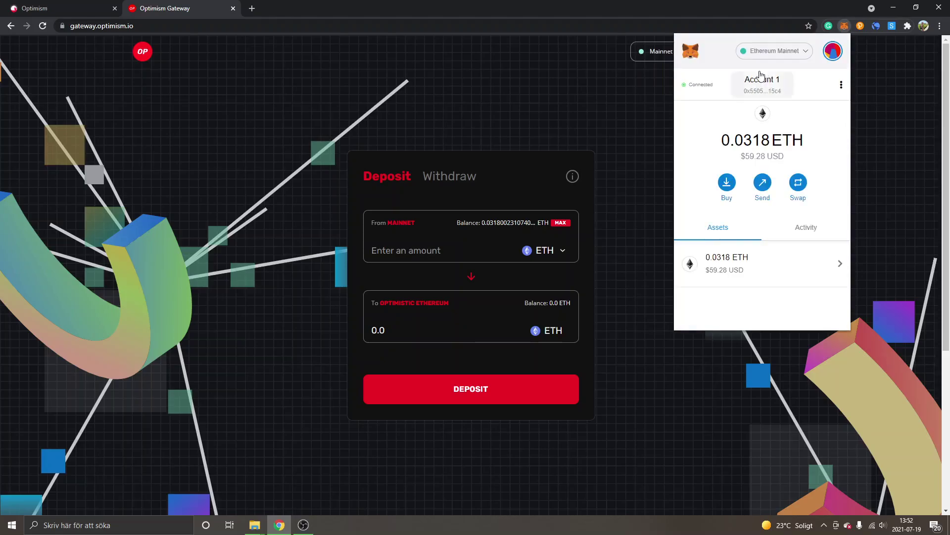
pyautogui.click(272, 170)
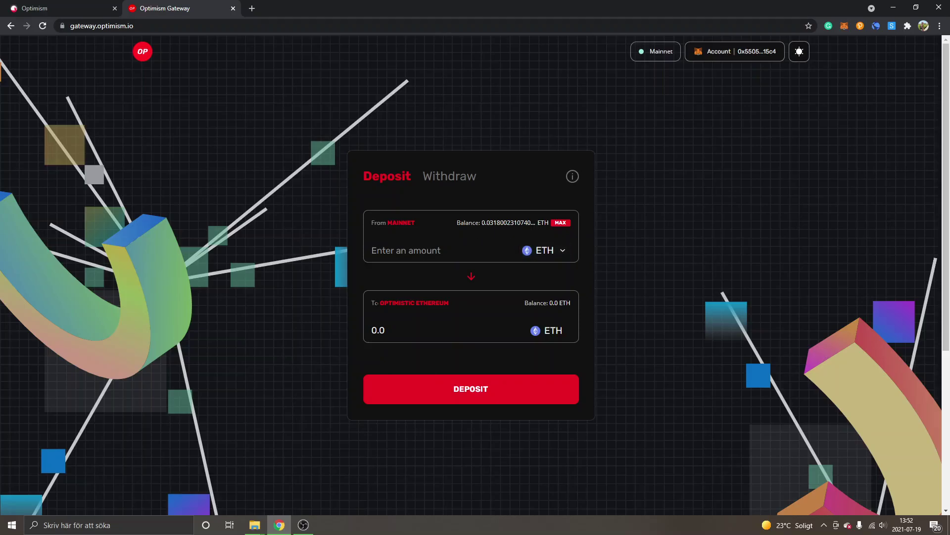
# Enter 0.02 in the From box's ETH amount field
pyautogui.click(423, 249)
pyautogui.write('0.')
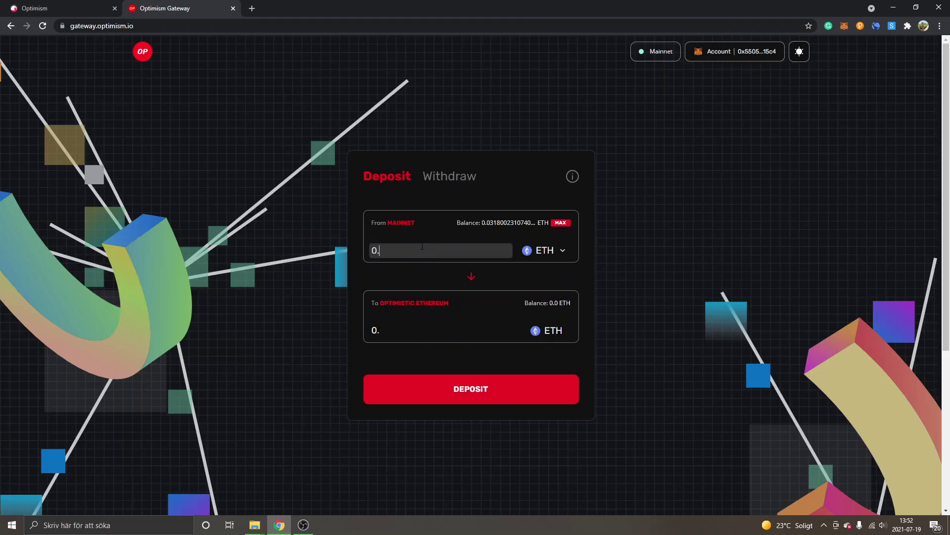
pyautogui.write('02')
# Submit the 0.02 ETH deposit and approve it to request MetaMask confirmation
pyautogui.click(488, 398)
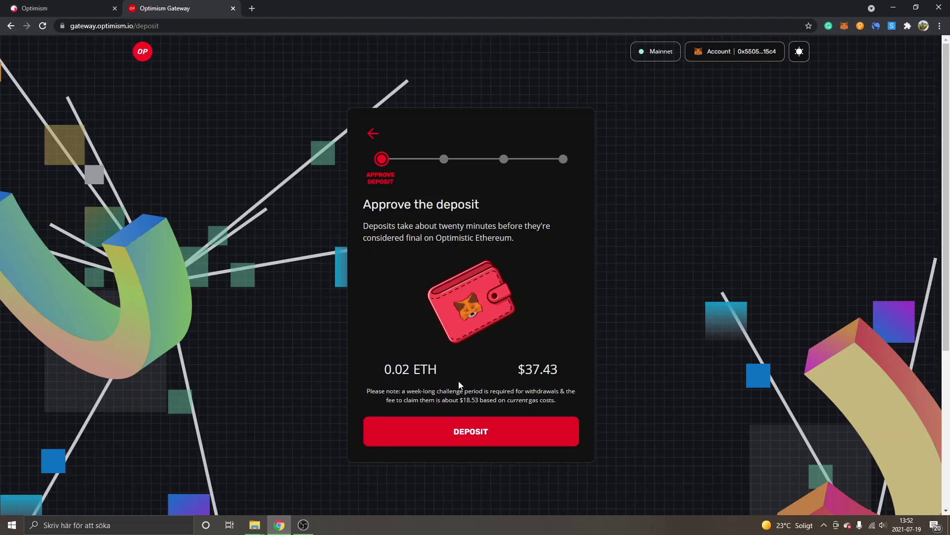
pyautogui.click(516, 442)
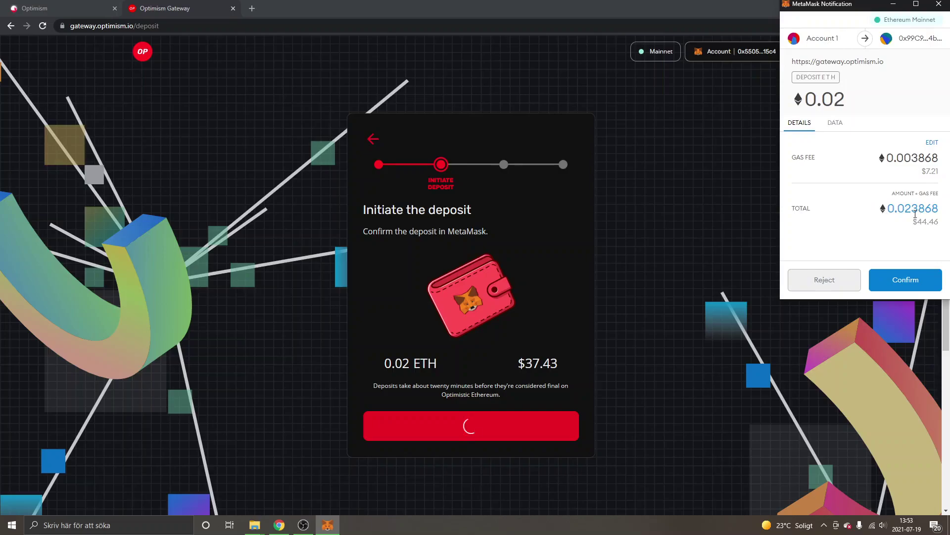
# Confirm the 0.02 ETH transaction (0.023868 ETH total) in MetaMask
pyautogui.click(906, 281)
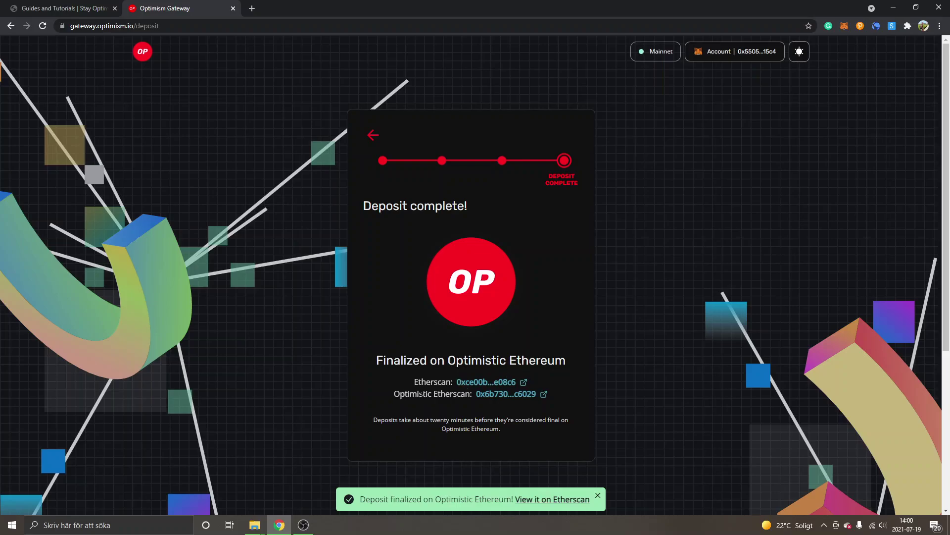
pyautogui.scroll(-2, 431, 382)
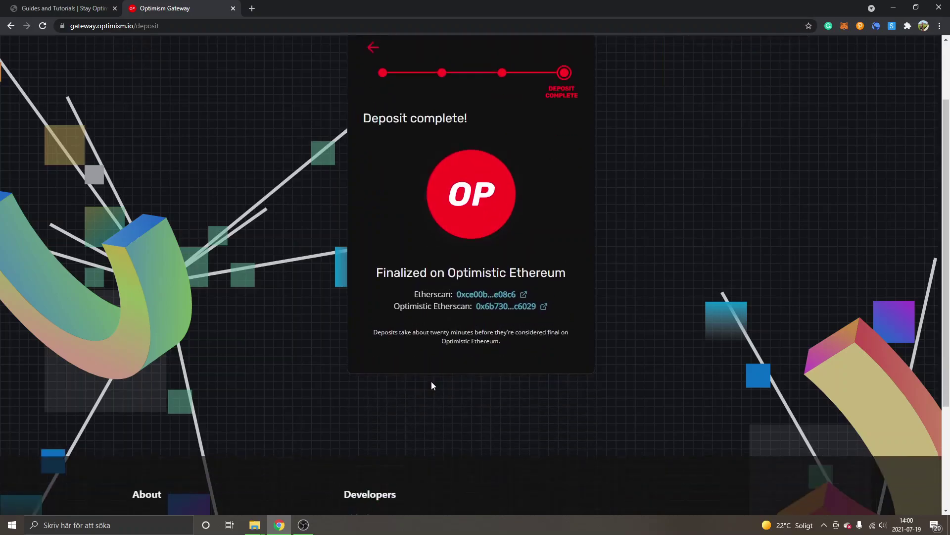
pyautogui.scroll(2, 333, 352)
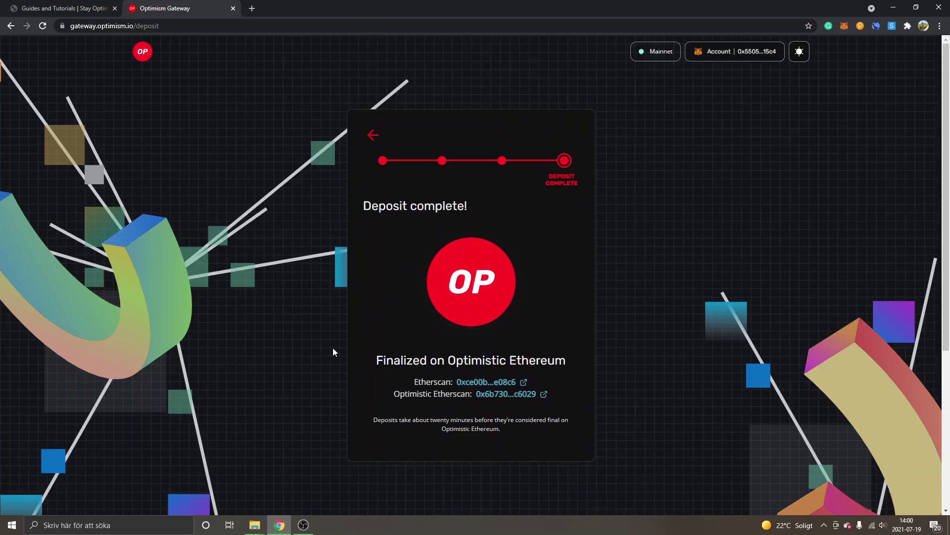